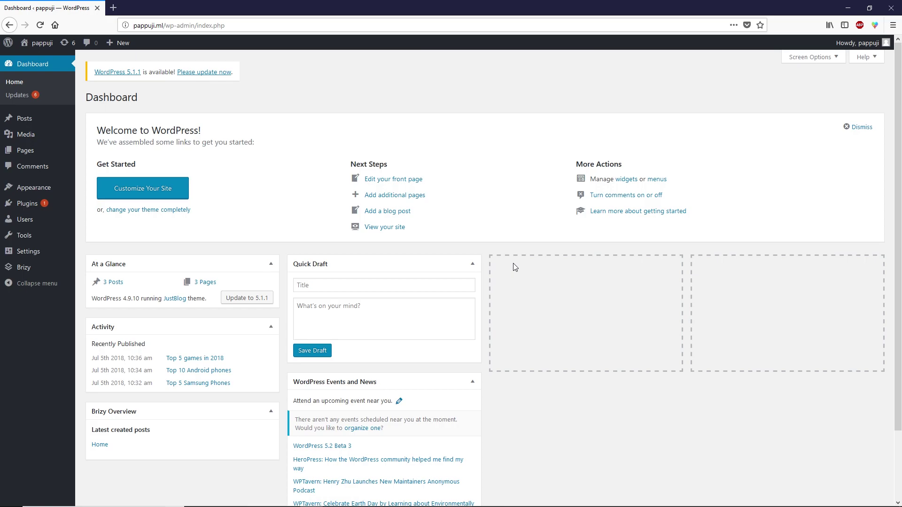
Search the plugin directory for 'age gate', then install and activate the Age Gate plugin
mouse_move(24, 211)
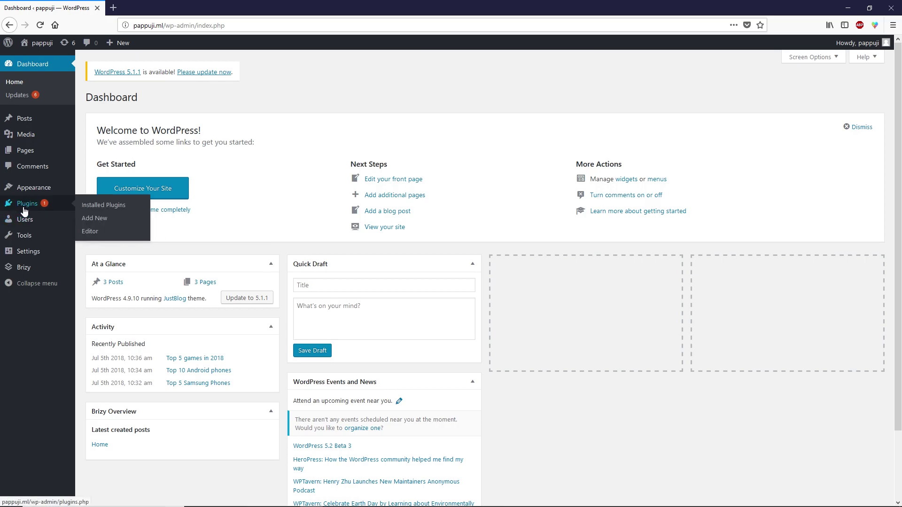
click(90, 220)
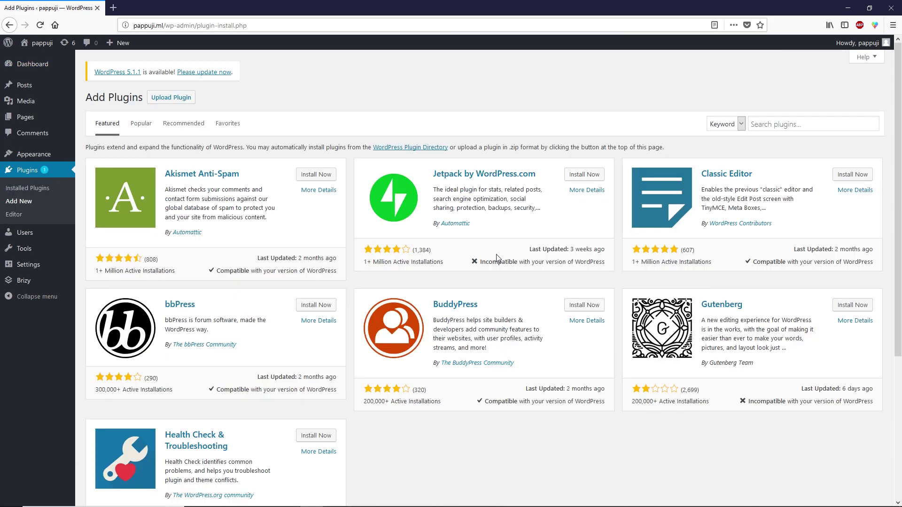
click(779, 124)
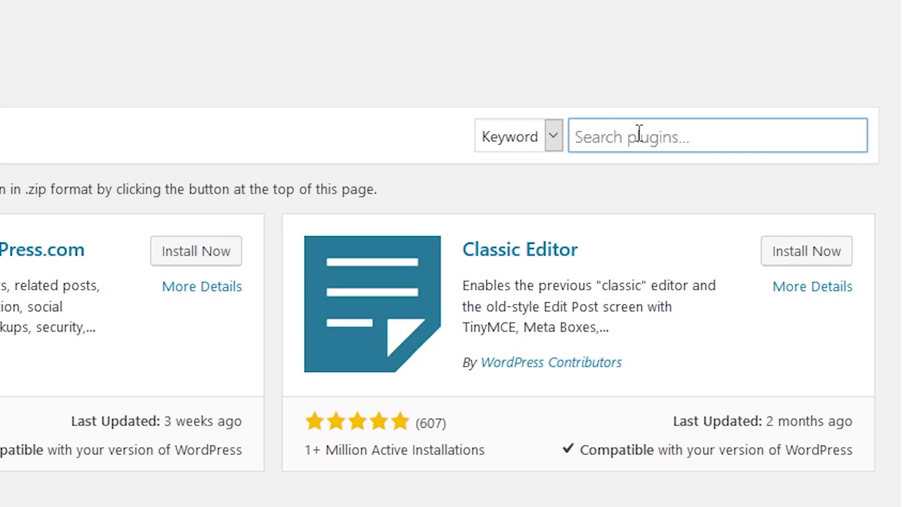
text(age)
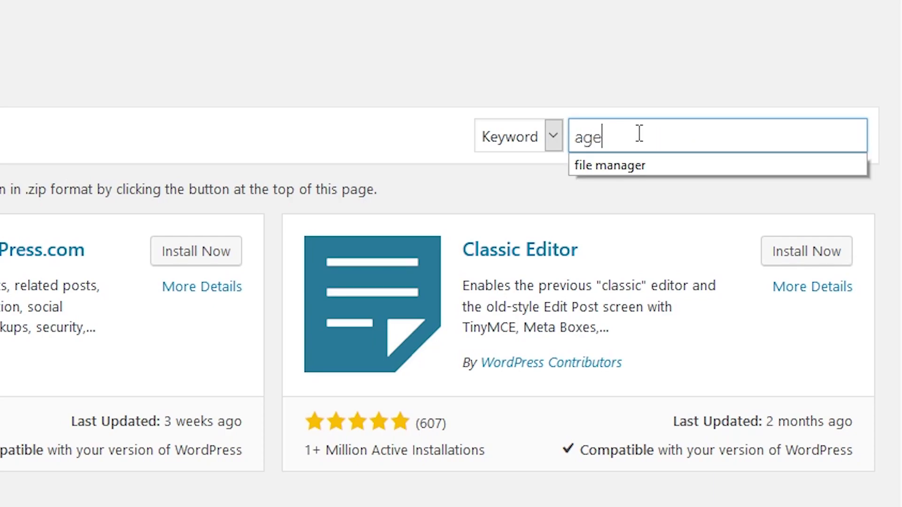
text( gate)
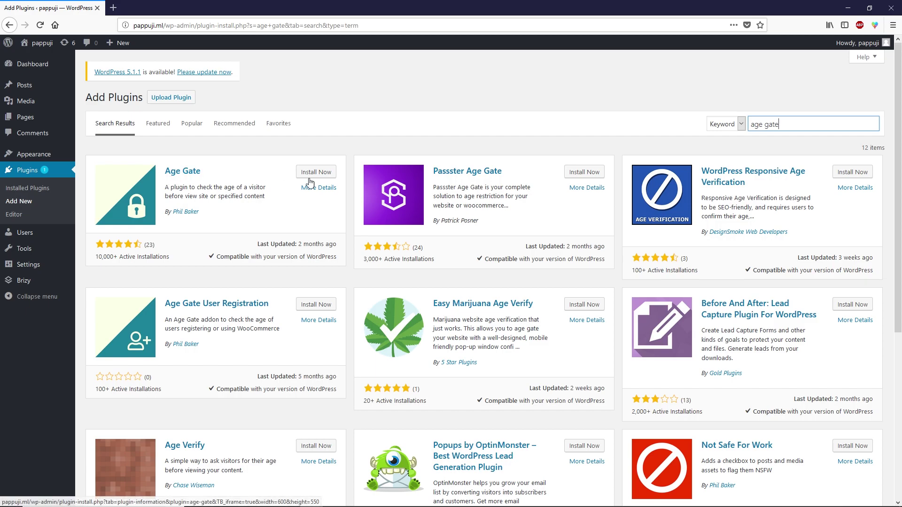
click(311, 178)
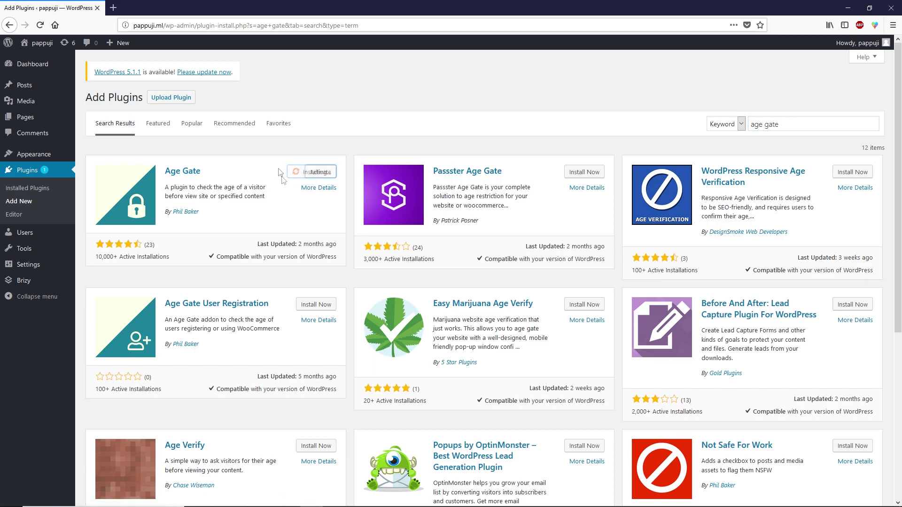
click(319, 174)
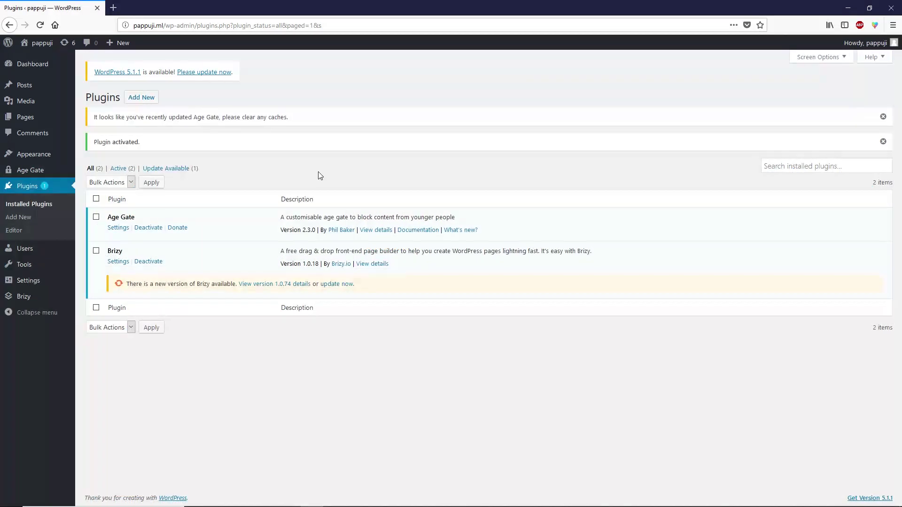
mouse_move(10, 174)
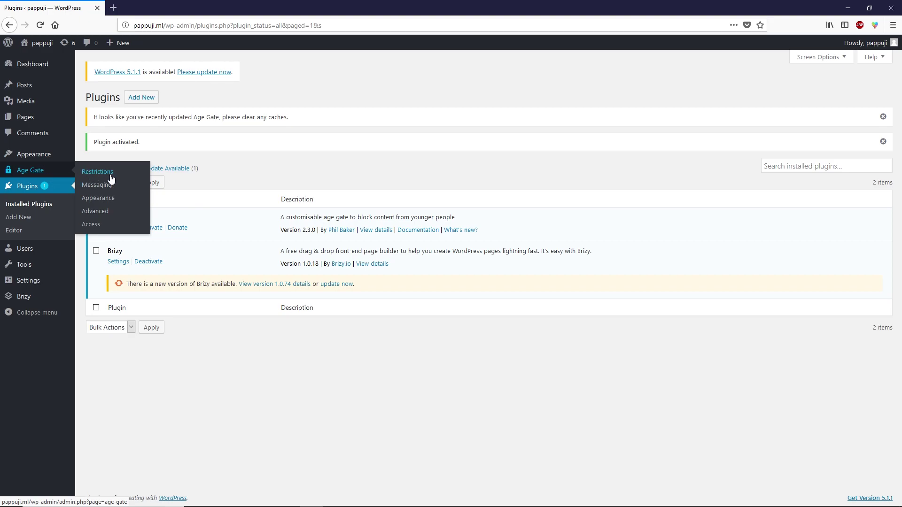
Set Age Gate's default age to 20, keep all content restricted, and validate age with Yes/No
click(94, 173)
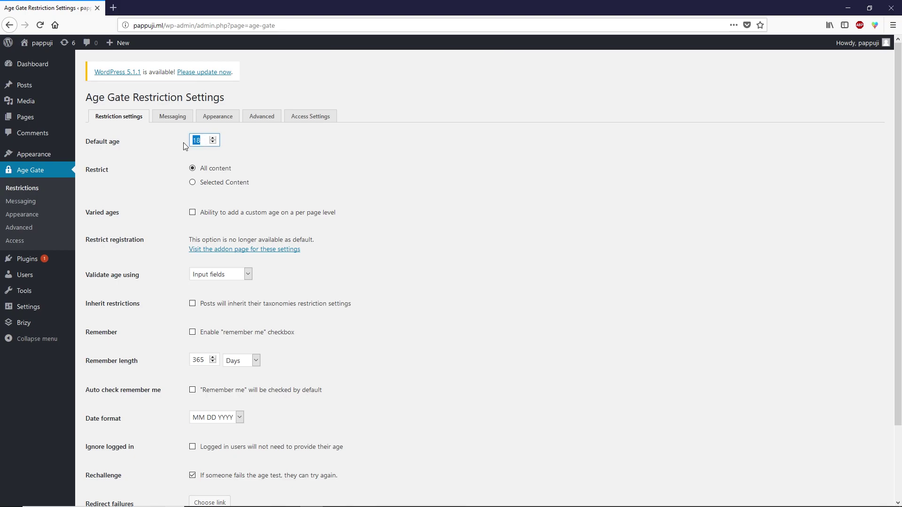
text(0)
click(193, 183)
click(213, 170)
click(230, 276)
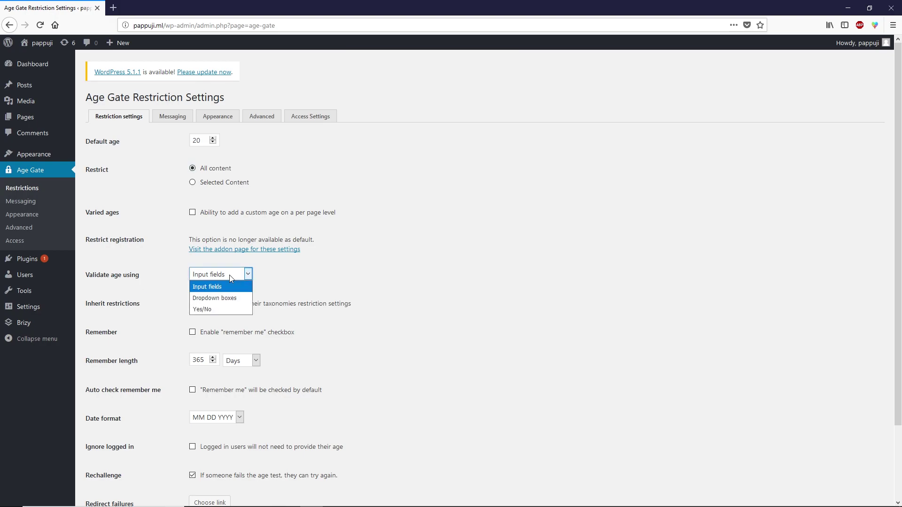
click(216, 309)
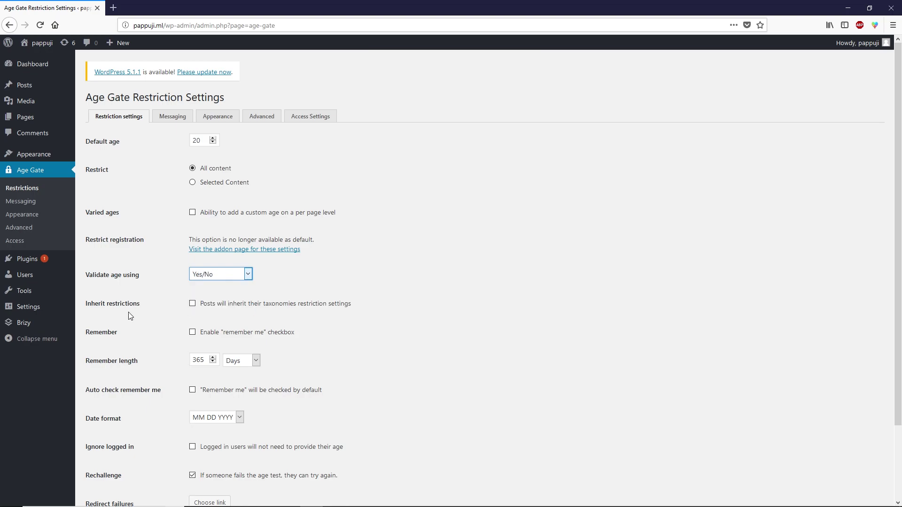
scroll(141, 320, down, 2)
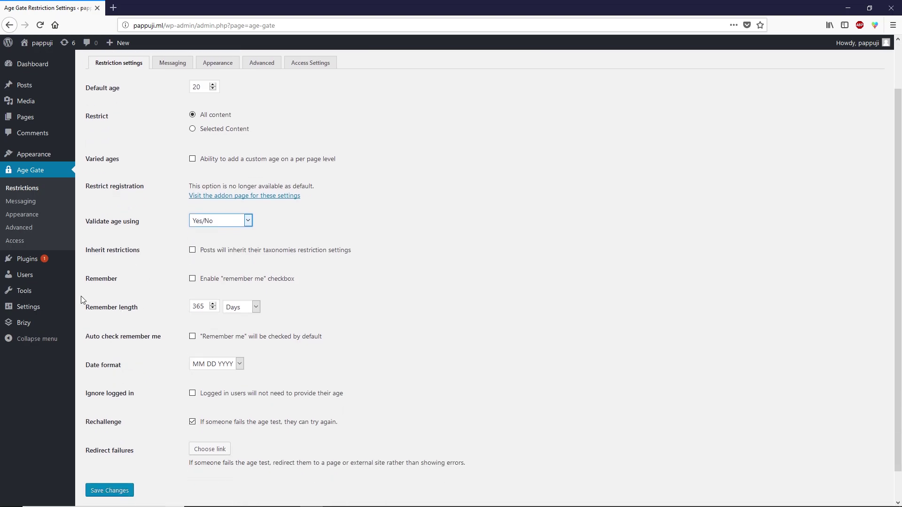
Enable 'remember me' with auto-check by default, and save the restriction settings
click(193, 279)
scroll(165, 309, down, 1)
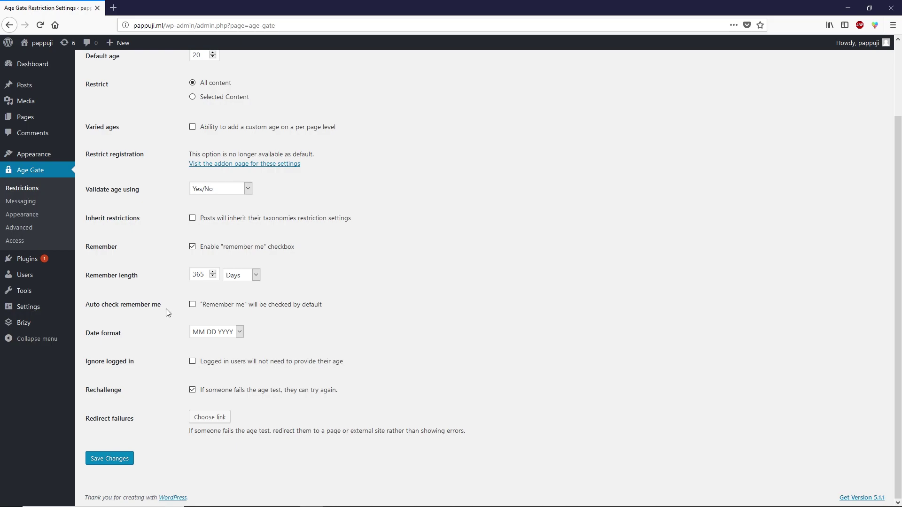
click(192, 305)
scroll(155, 252, up, 2)
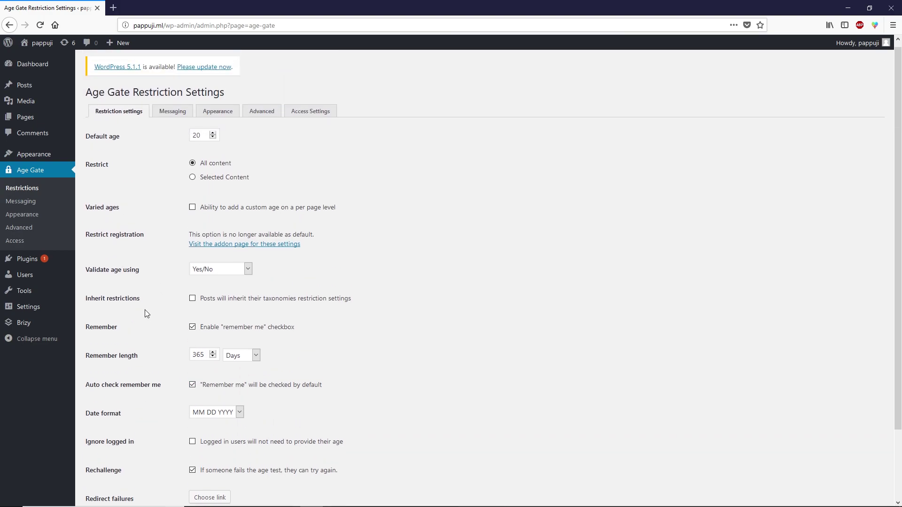
scroll(155, 247, down, 2)
click(120, 461)
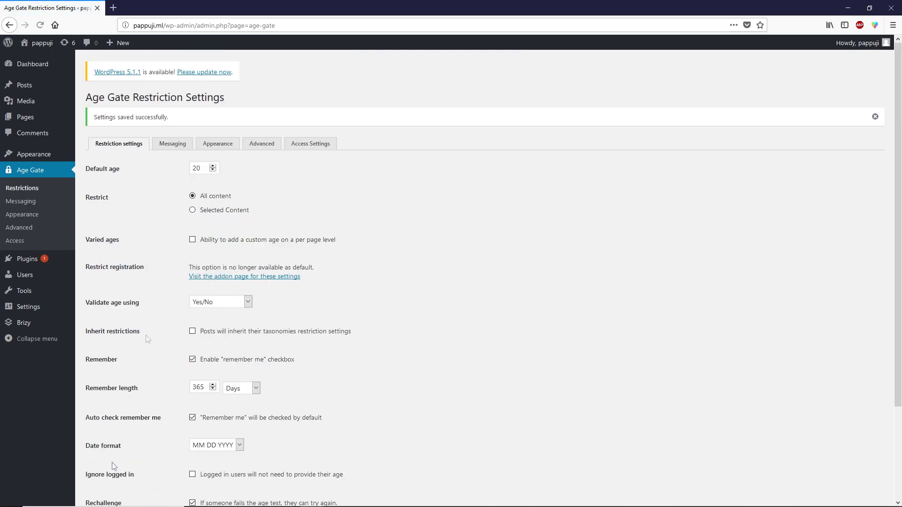
Preview the live site in a new tab, answer Yes to the age check, then close it
mouse_move(40, 44)
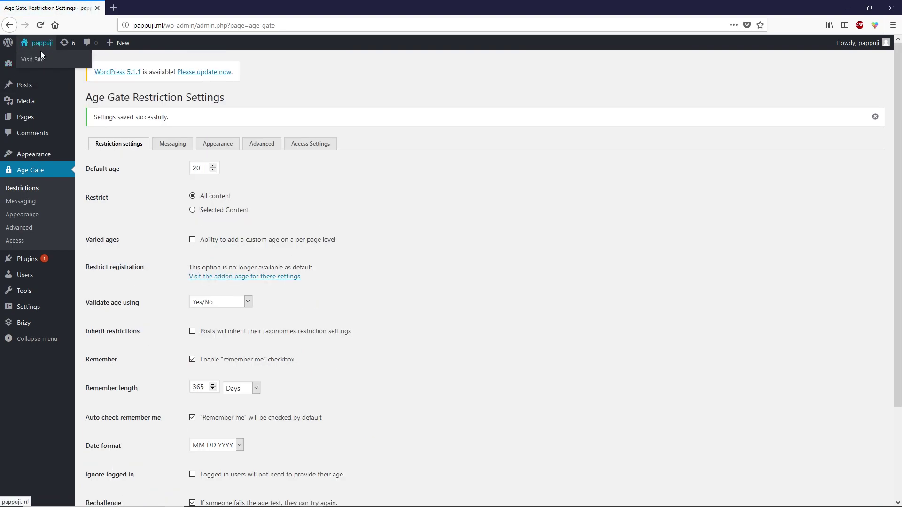
right_click(39, 63)
click(49, 65)
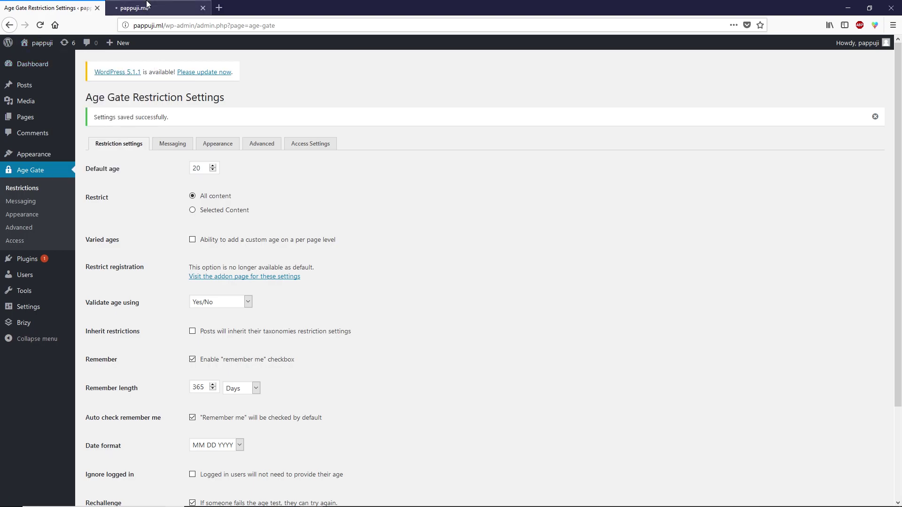
click(158, 5)
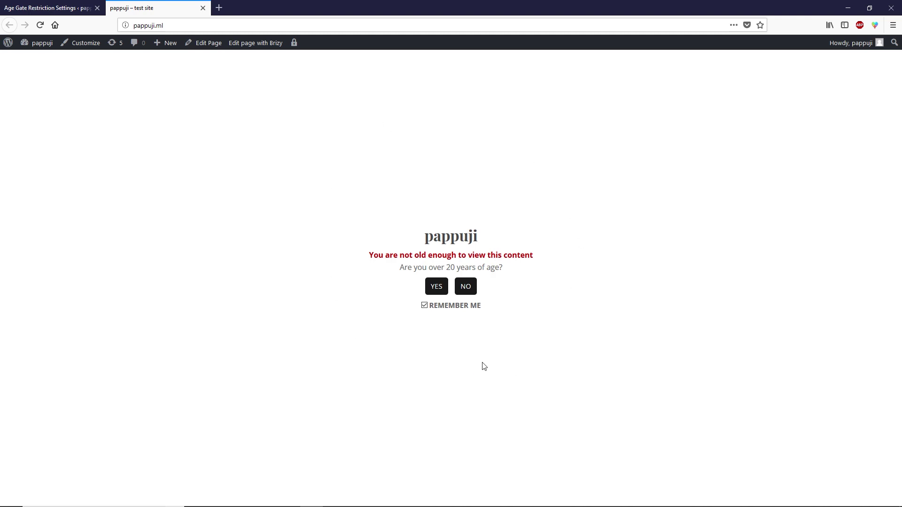
click(433, 292)
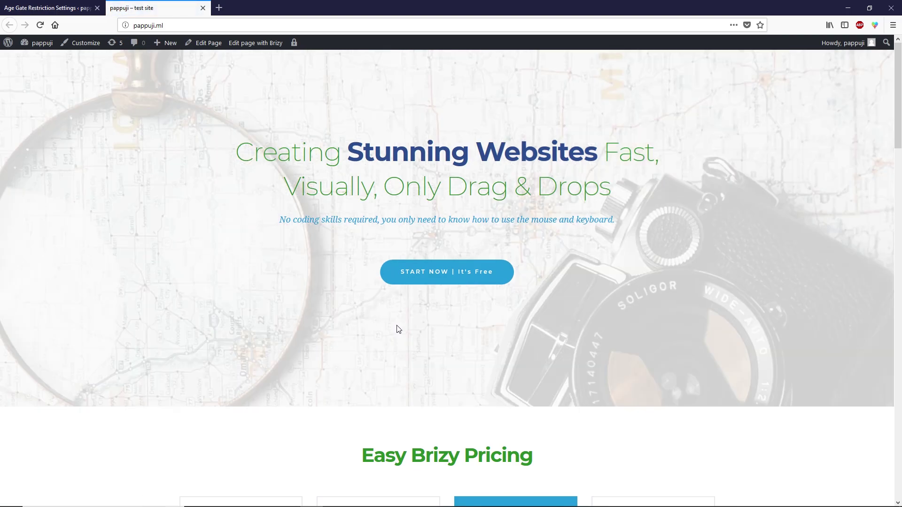
scroll(399, 328, down, 10)
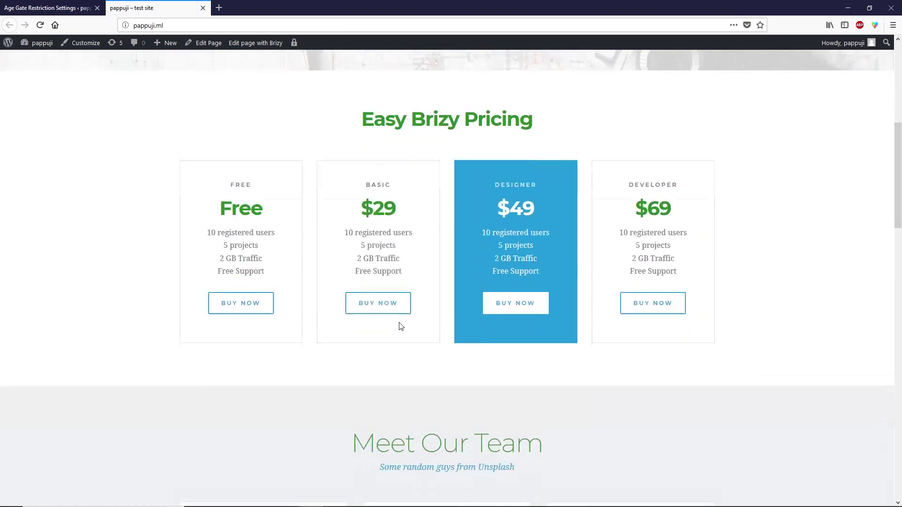
scroll(399, 326, up, 10)
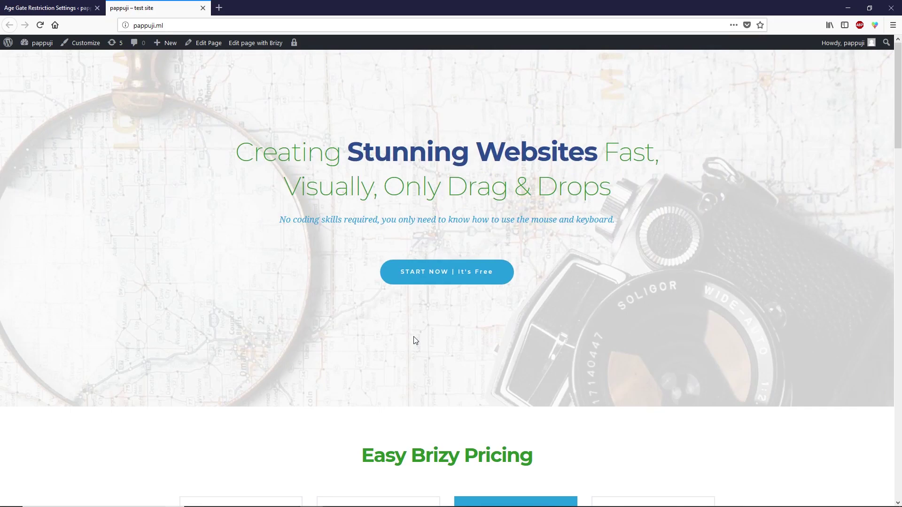
click(203, 8)
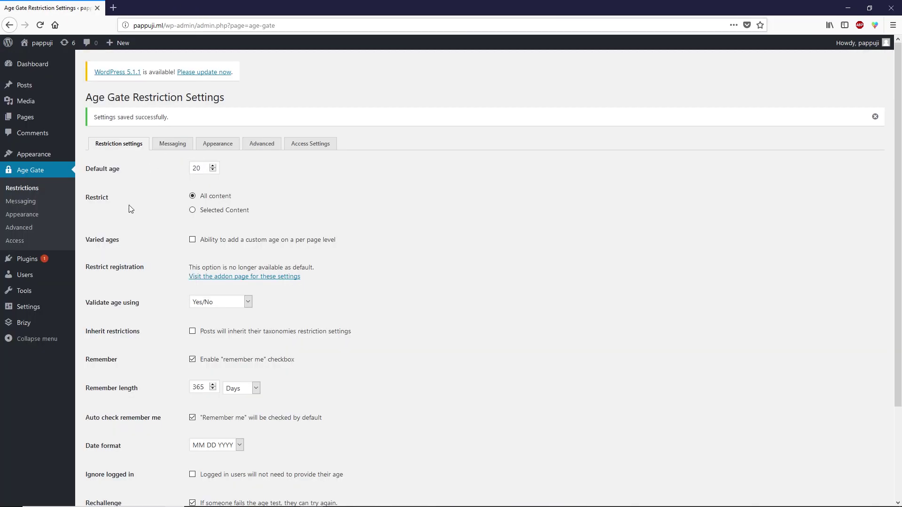
Review the Messaging tab's Sub headline and Remember me text fields
click(170, 147)
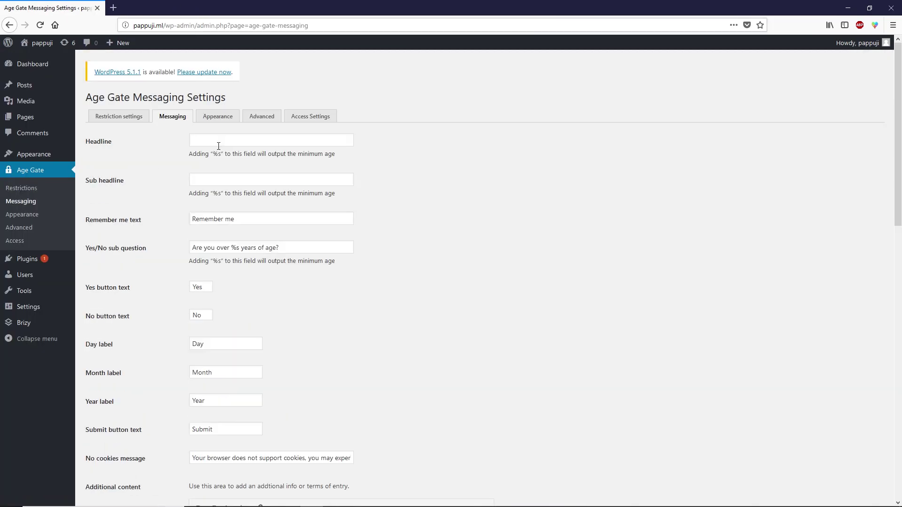
click(211, 180)
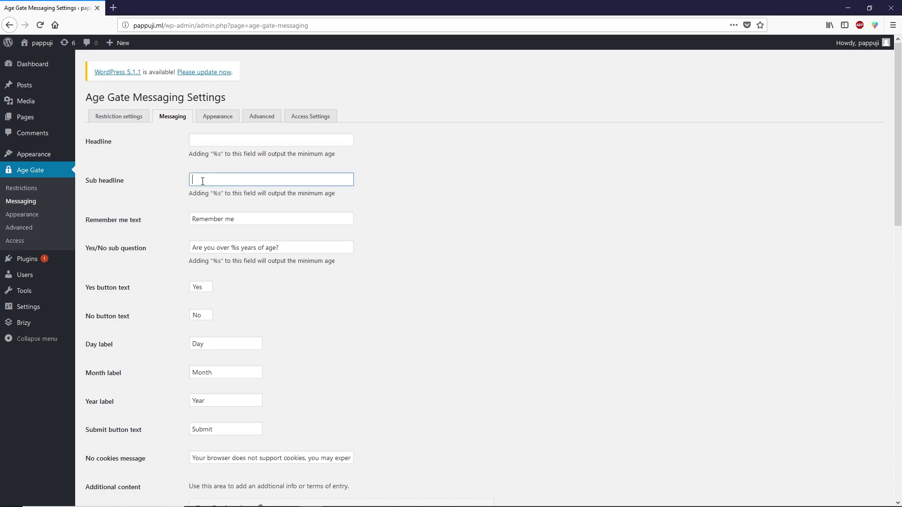
click(236, 219)
scroll(115, 287, down, 5)
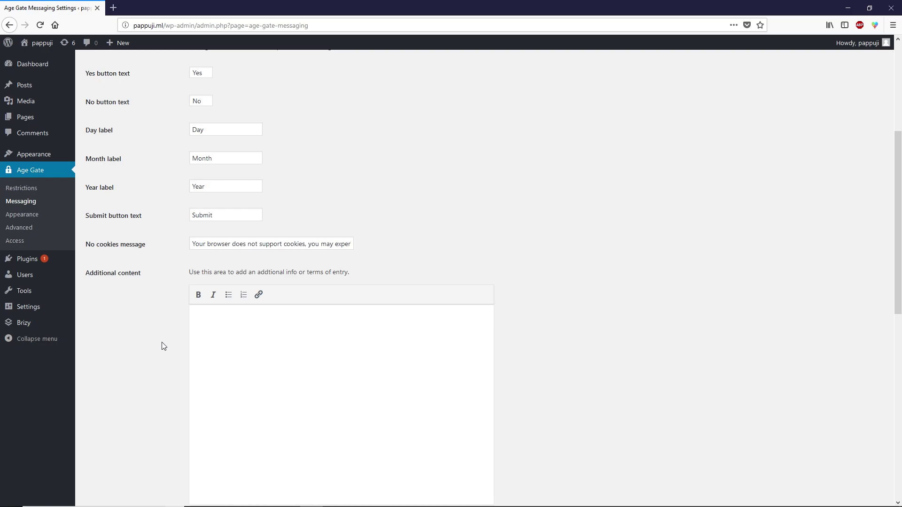
scroll(179, 324, down, 10)
scroll(190, 322, up, 3)
scroll(171, 297, down, 2)
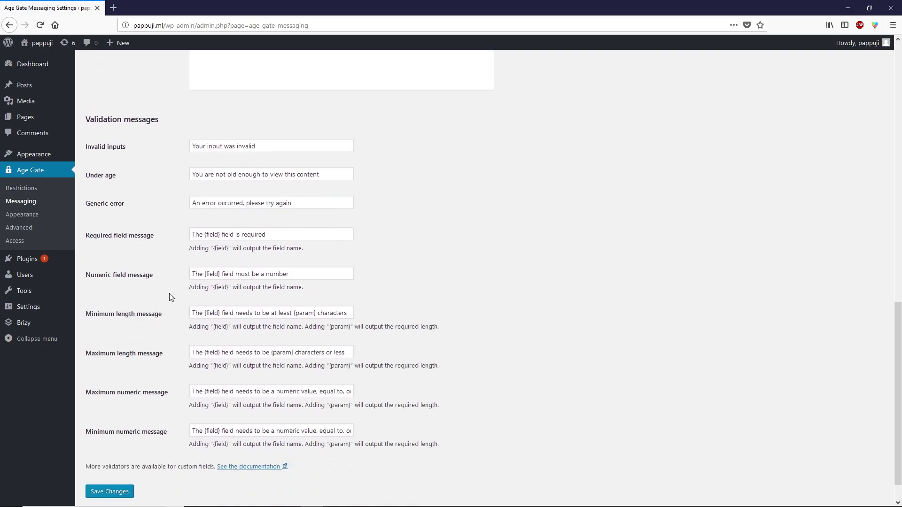
scroll(169, 294, down, 1)
Check the Generic error, Under age and Invalid inputs messages, then save the messaging settings unchanged
triple_click(297, 171)
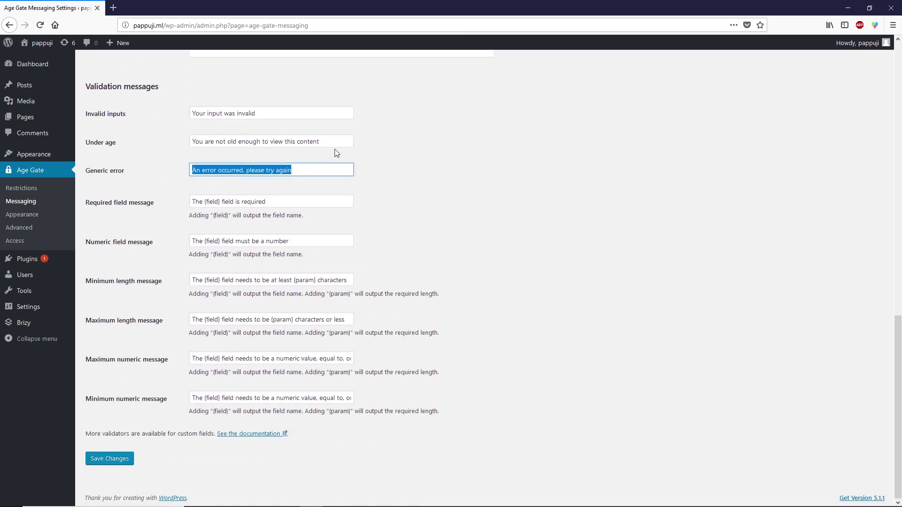
drag(336, 143, 203, 141)
triple_click(223, 113)
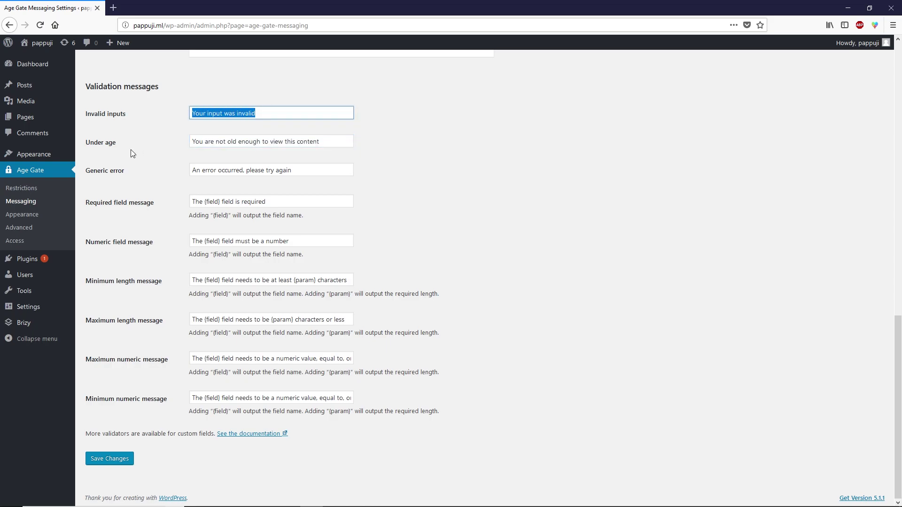
click(225, 142)
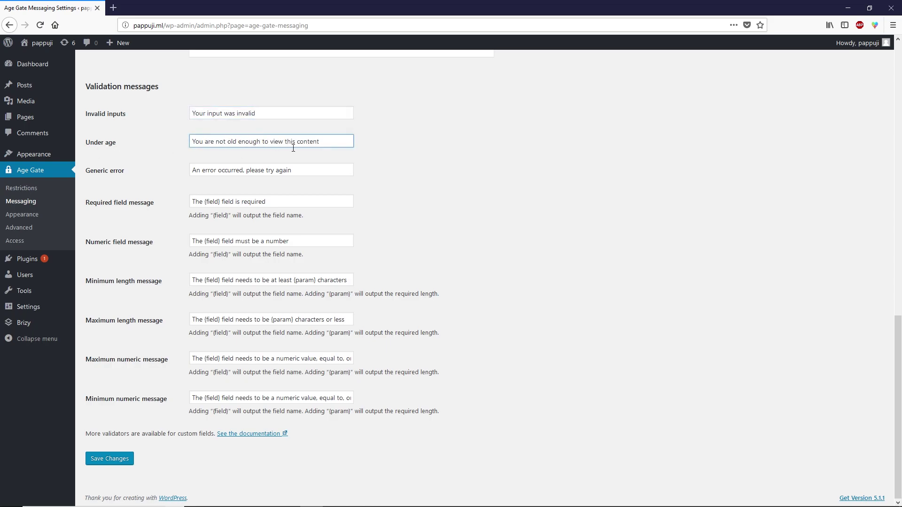
drag(323, 143, 193, 139)
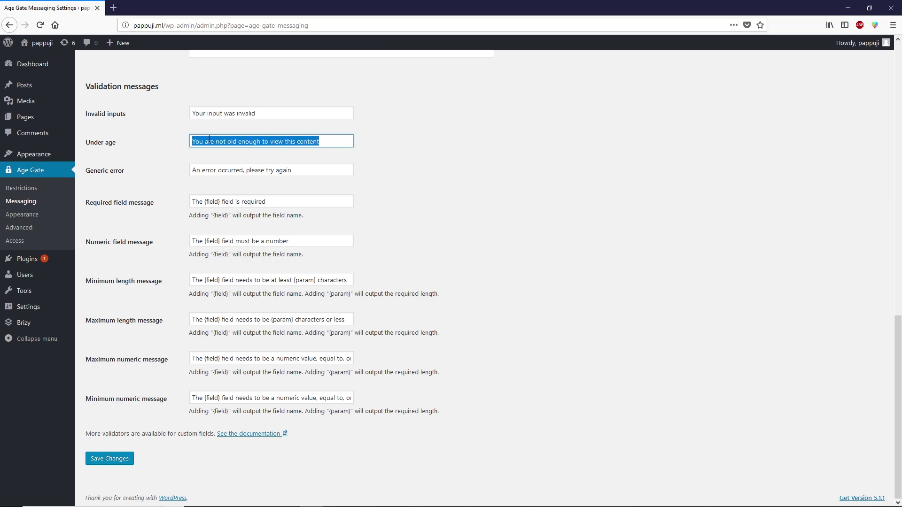
key(Tab)
key(Tab)
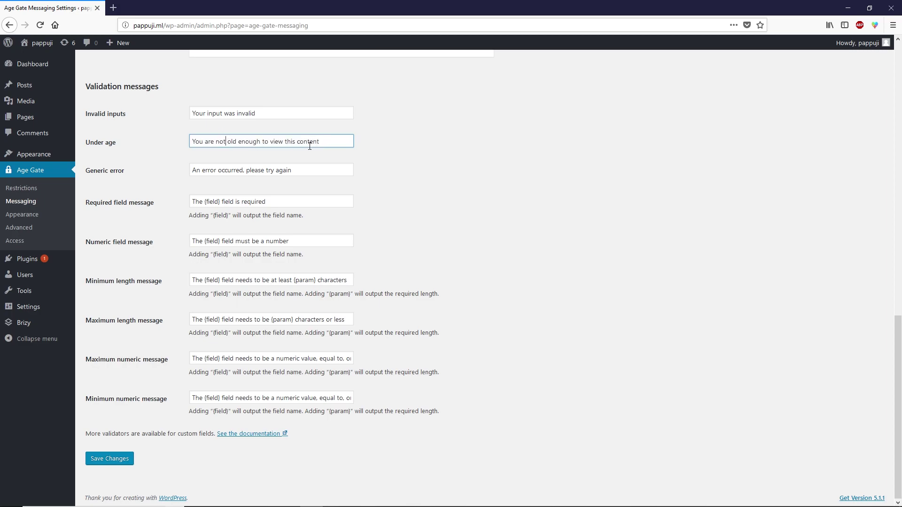
click(122, 459)
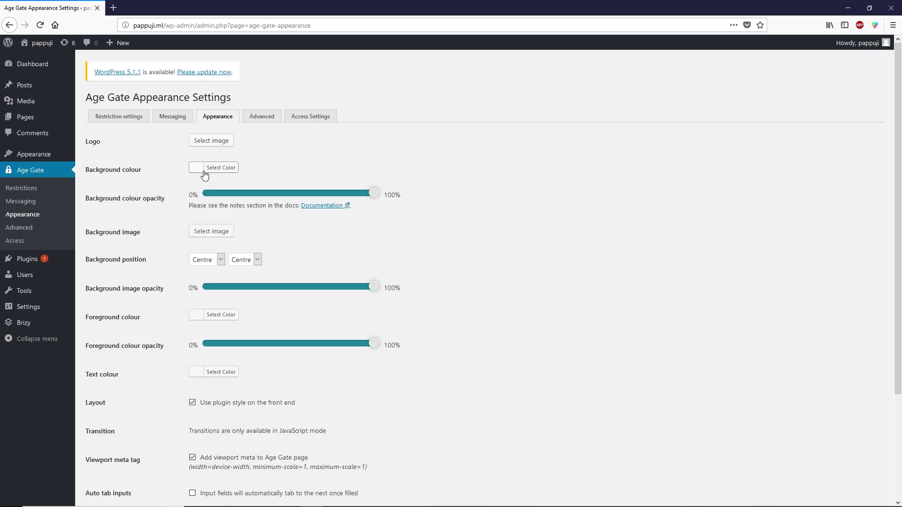
Look over the Appearance and Advanced settings pages, ending on Access Settings
scroll(258, 294, down, 3)
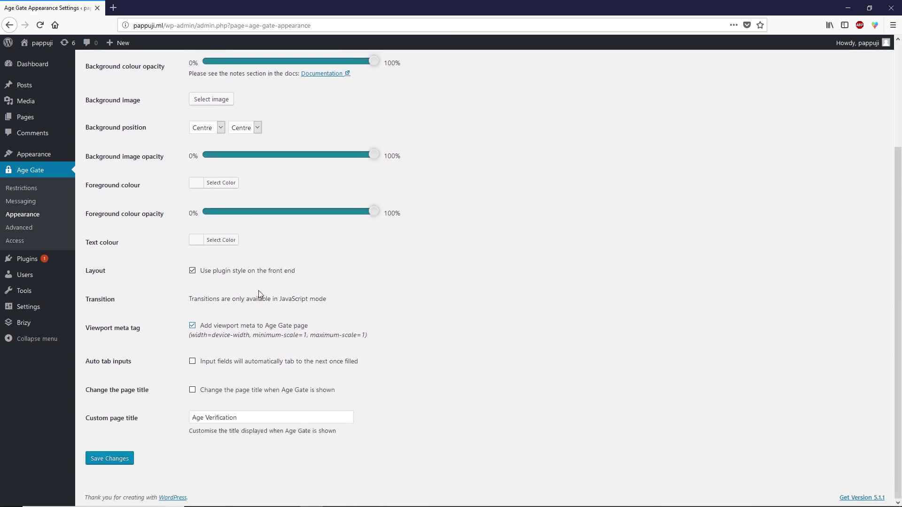
scroll(259, 293, up, 3)
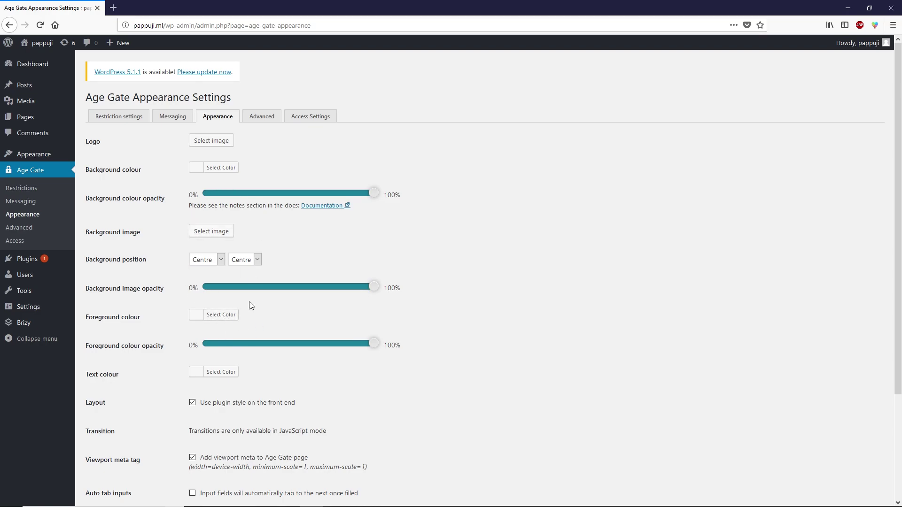
click(263, 118)
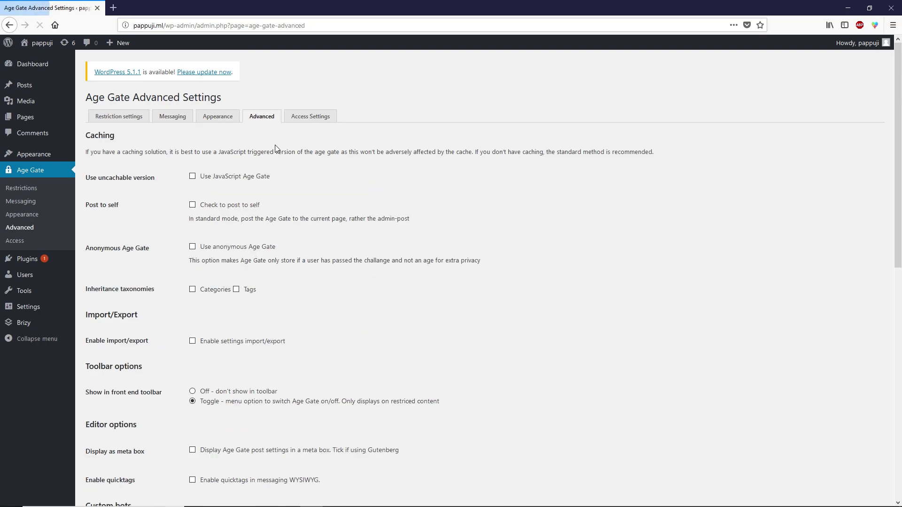
scroll(177, 310, down, 7)
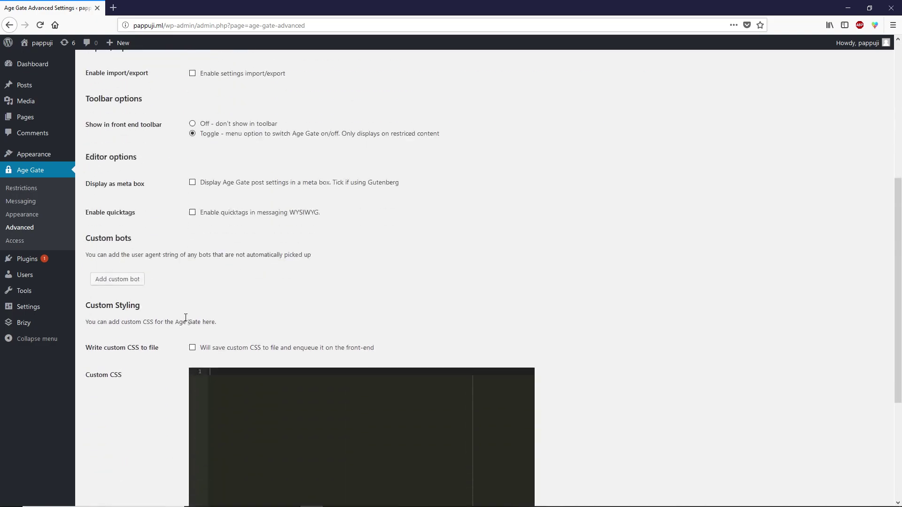
scroll(240, 228, up, 7)
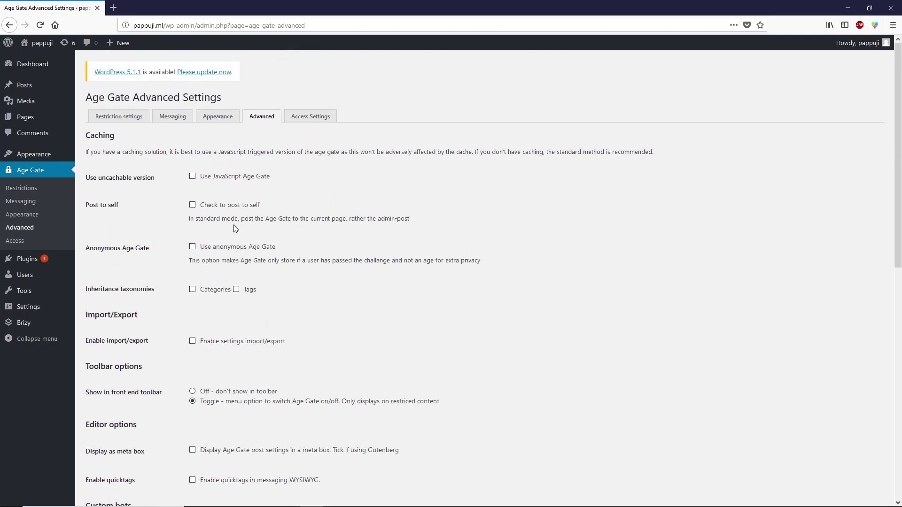
click(318, 121)
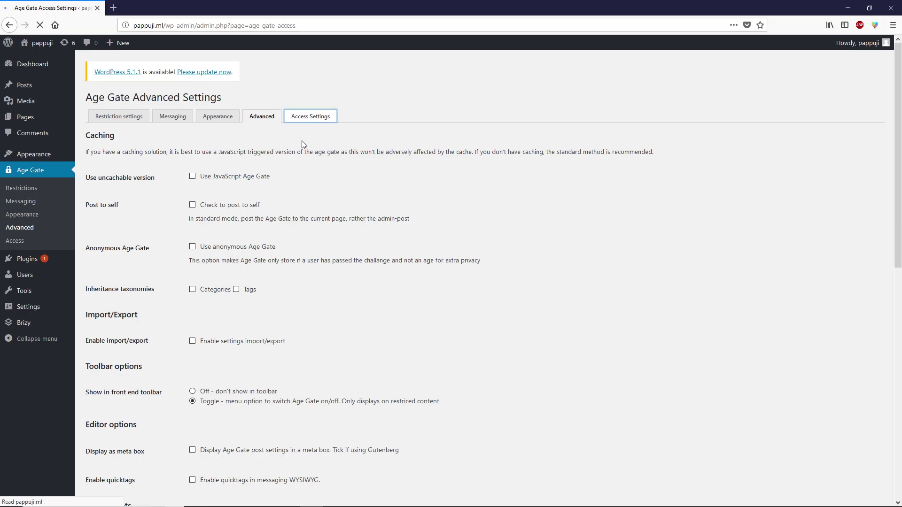
scroll(357, 229, down, 4)
scroll(362, 228, up, 4)
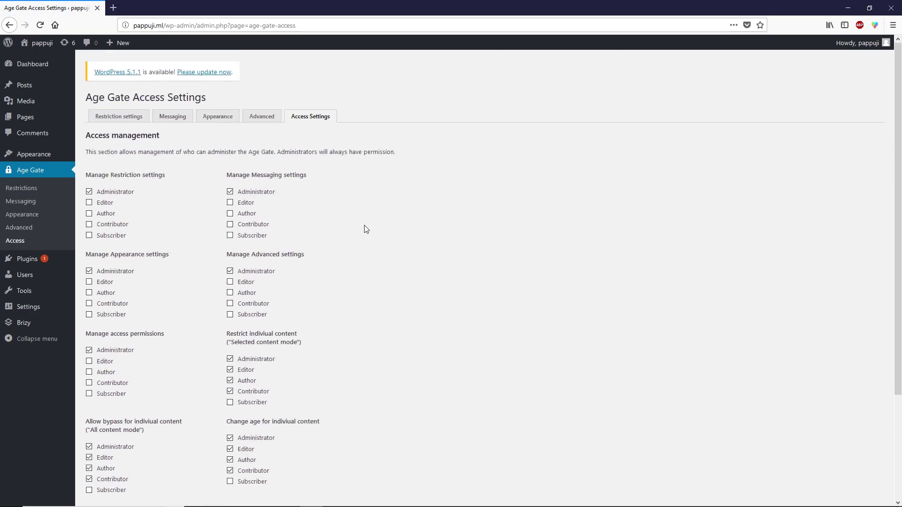
Return to the Age Gate Restriction settings tab
click(120, 118)
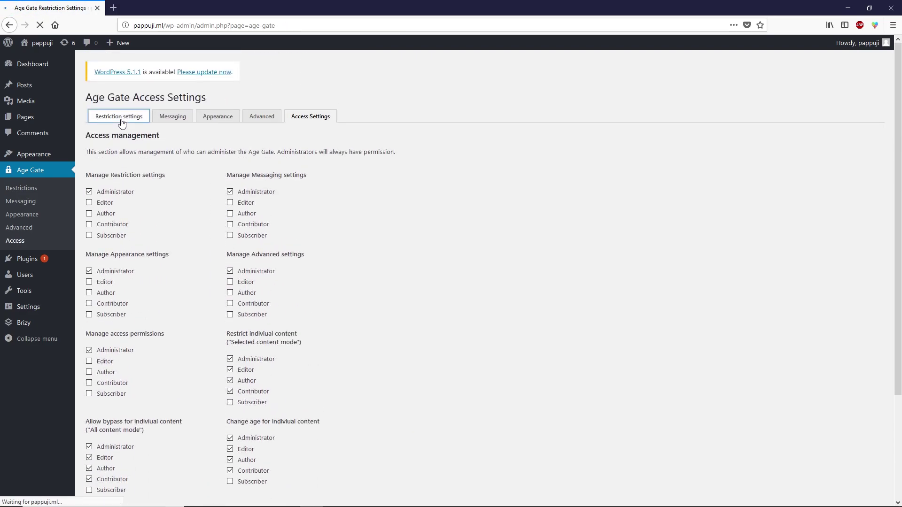